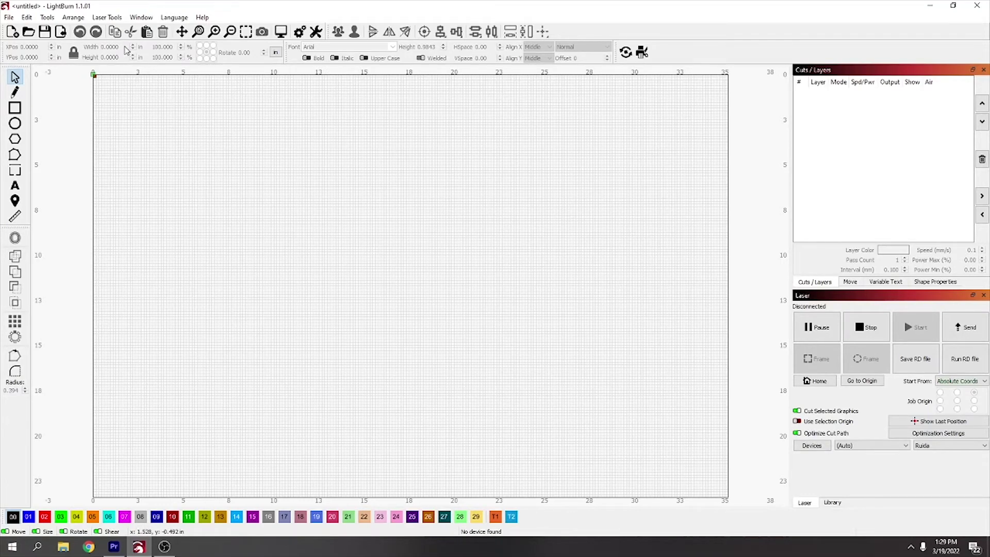
Open the Material Test Generator from the Laser Tools menu.
left_click(106, 18)
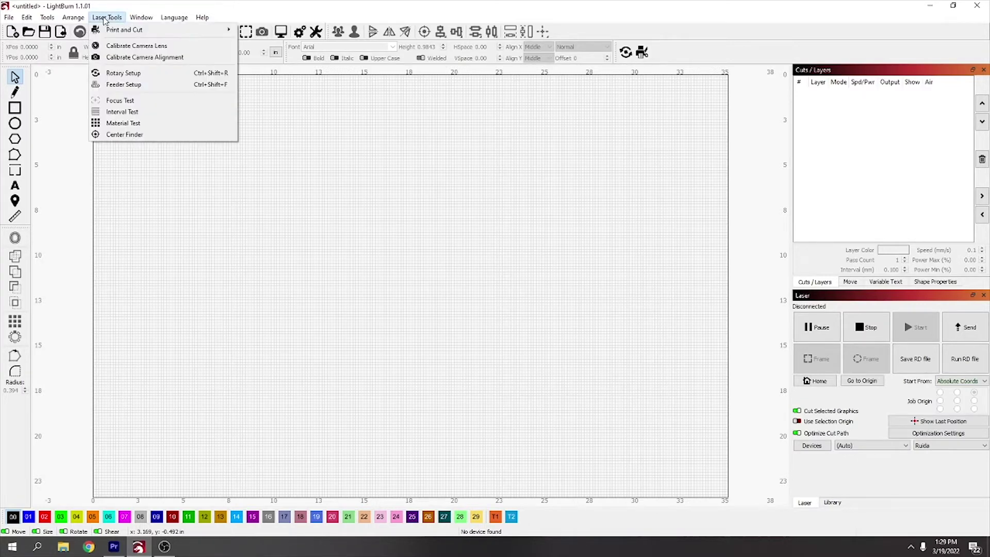
key("Escape")
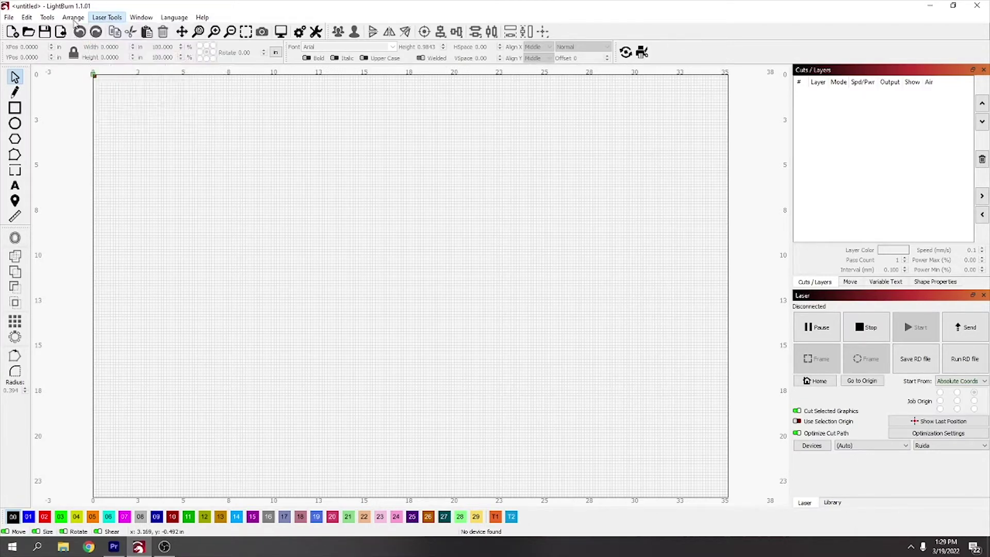
left_click(73, 18)
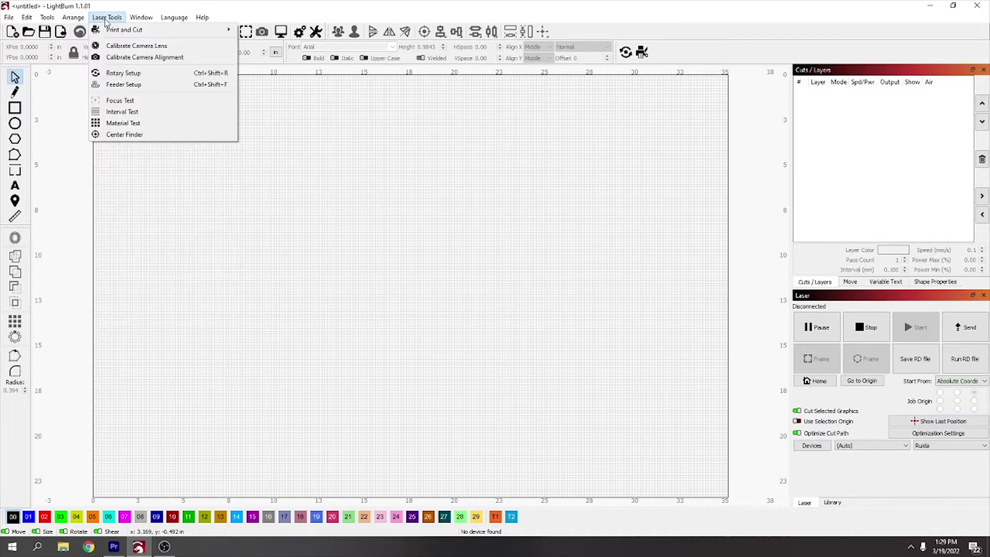
left_click(106, 19)
left_click(104, 21)
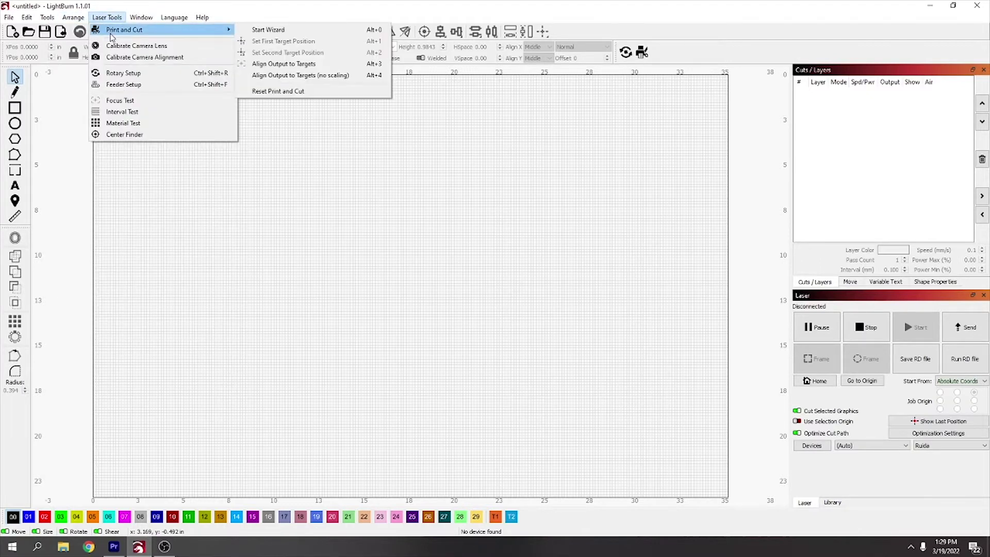
left_click(122, 126)
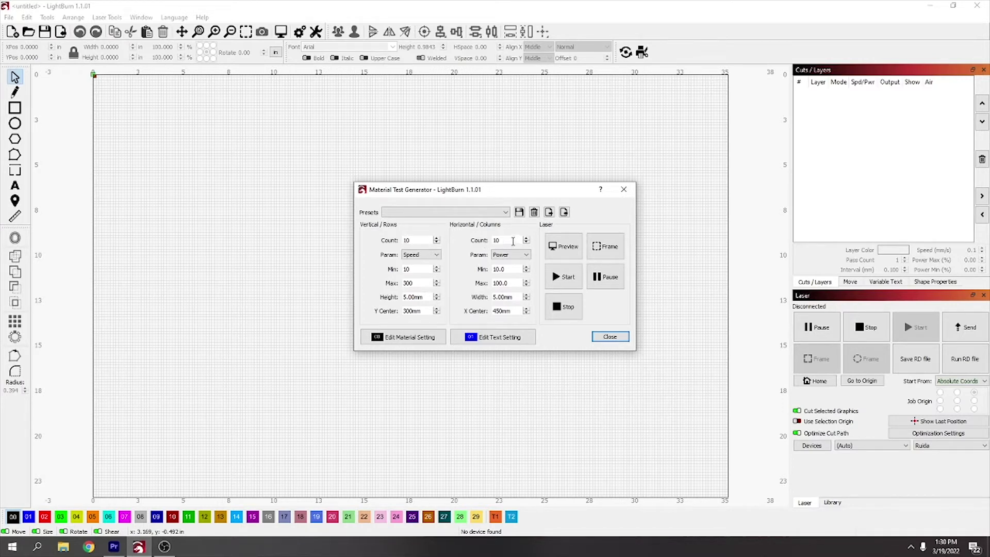
Keep Speed as the row parameter and set the speed range from 150 to 800.
left_click(434, 256)
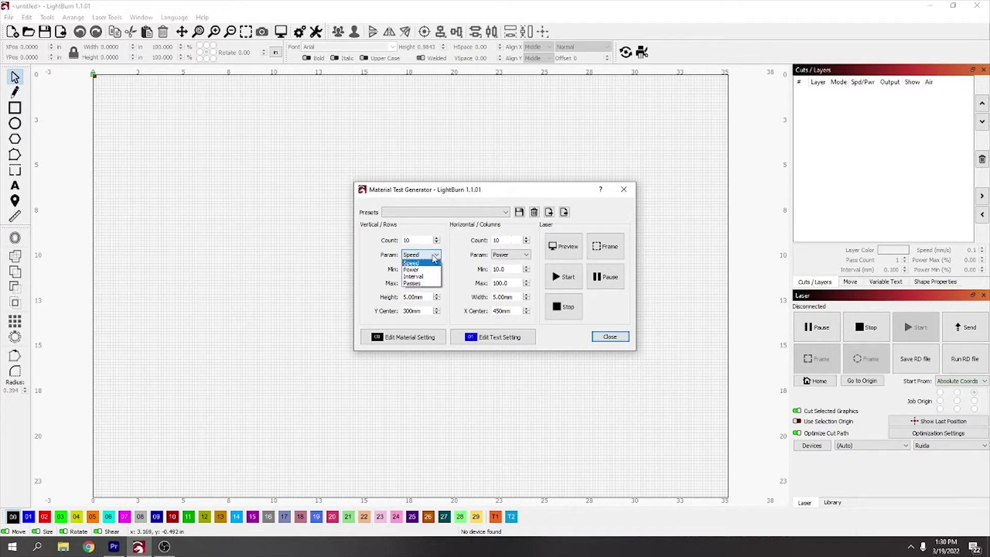
left_click(433, 263)
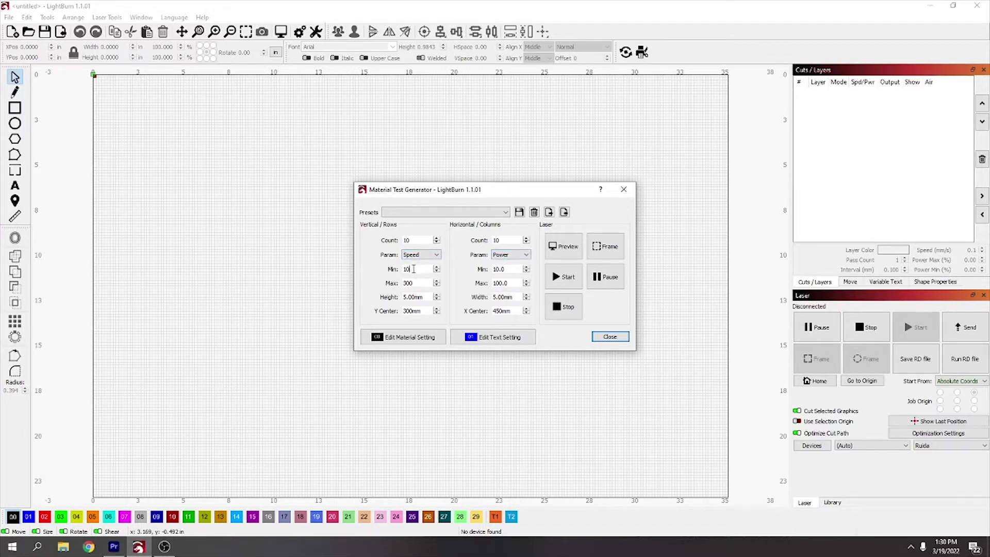
double_click(414, 268)
type("1")
key("Tab")
type("800")
key("Tab")
Set the power columns' maximum to 45 and bring up Edit Material Setting.
left_click_drag(517, 283, 462, 285)
type("45")
left_click(504, 297)
left_click(403, 342)
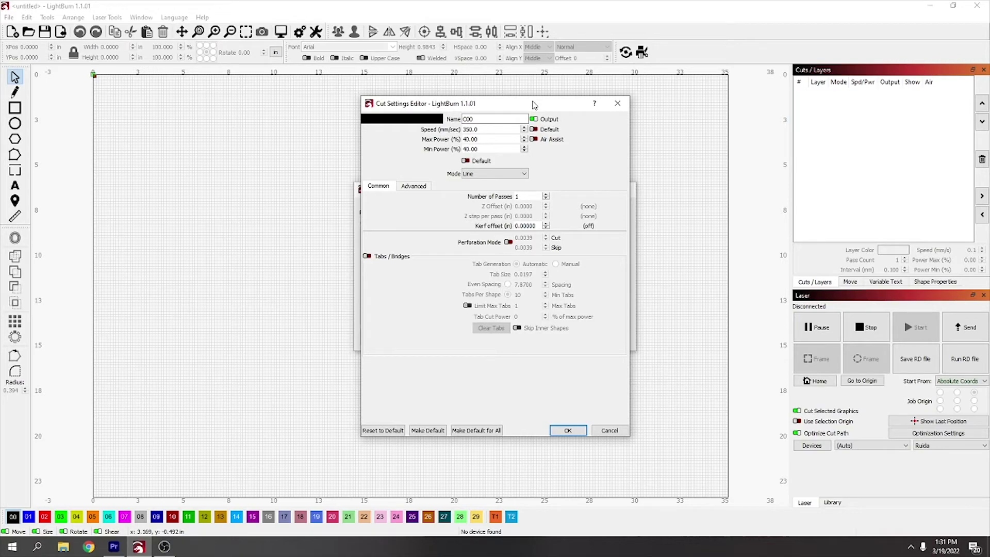
Switch the test squares from Line to Fill mode, keeping 254 lines per inch.
left_click_drag(533, 104, 257, 95)
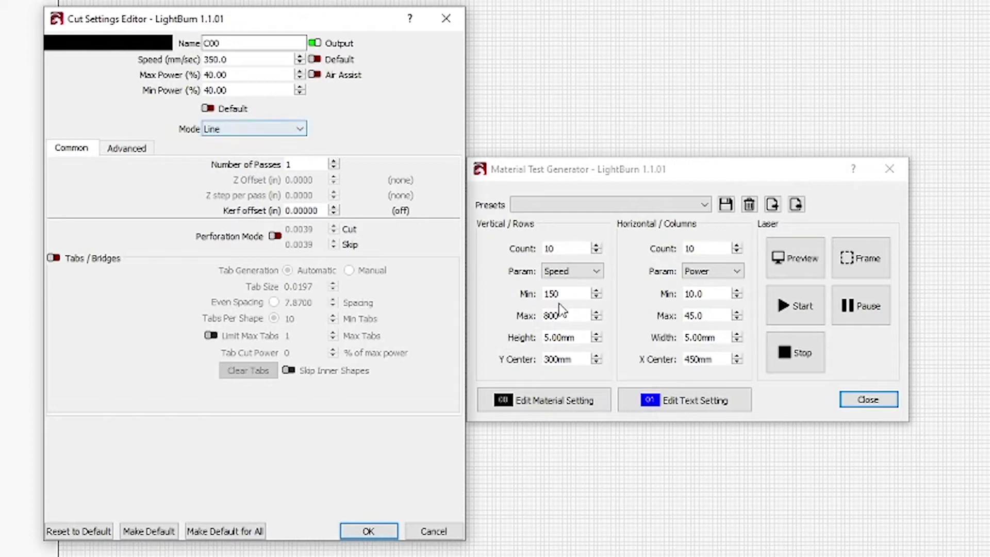
left_click(297, 129)
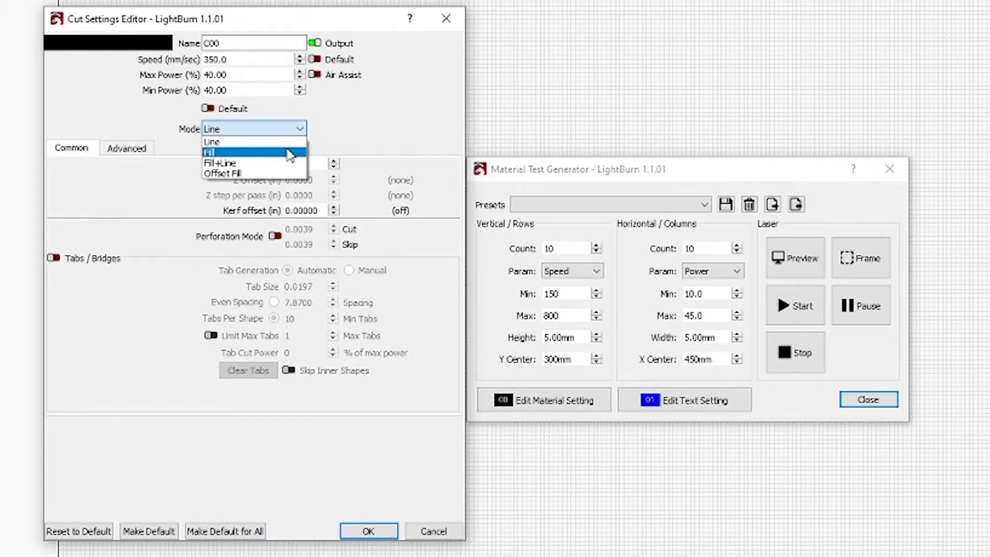
left_click(290, 153)
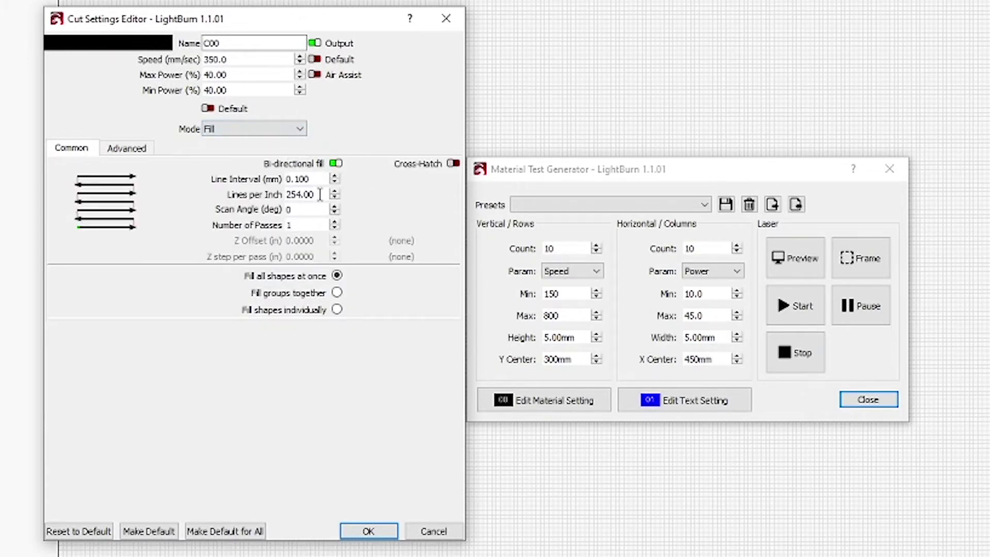
left_click_drag(314, 195, 297, 199)
left_click(307, 197)
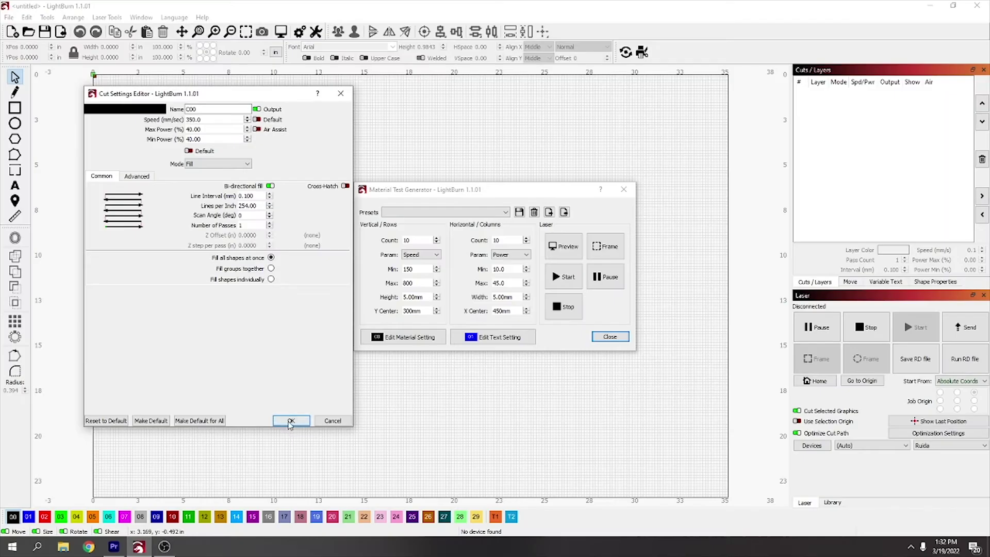
left_click(290, 421)
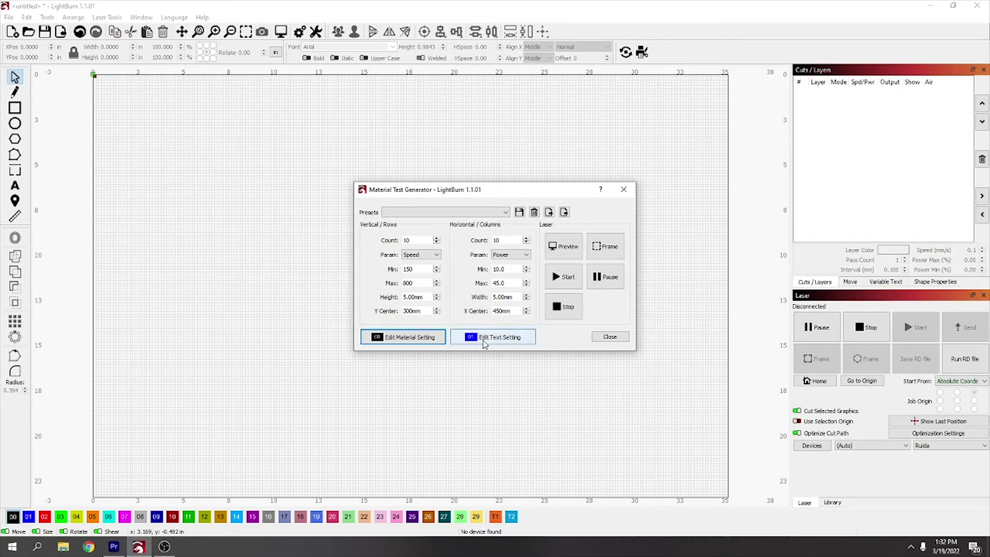
left_click(493, 343)
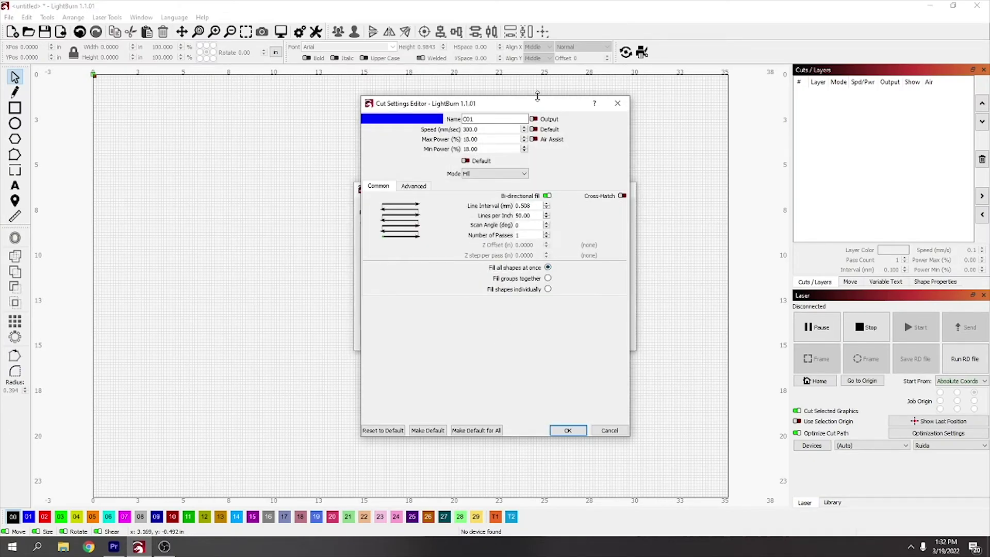
left_click(618, 103)
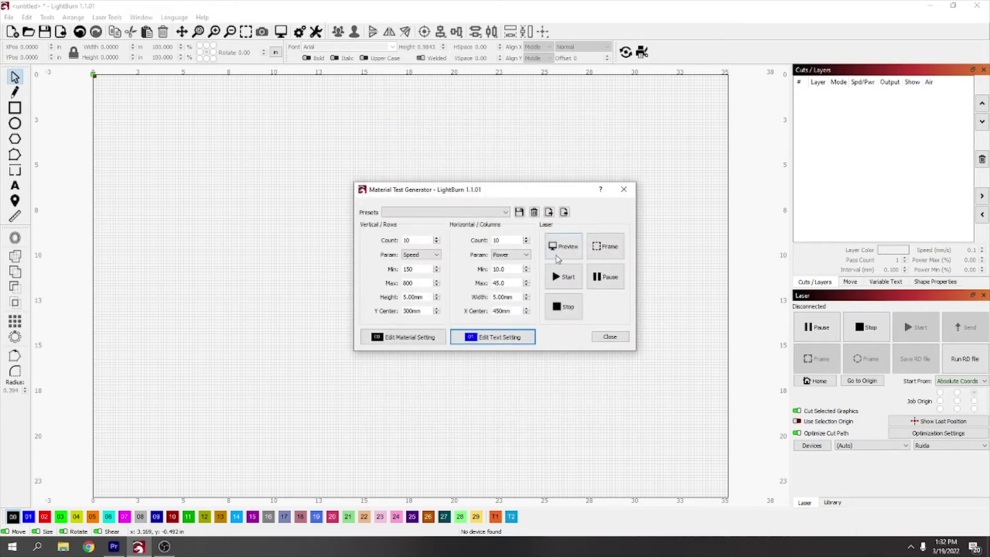
left_click(558, 248)
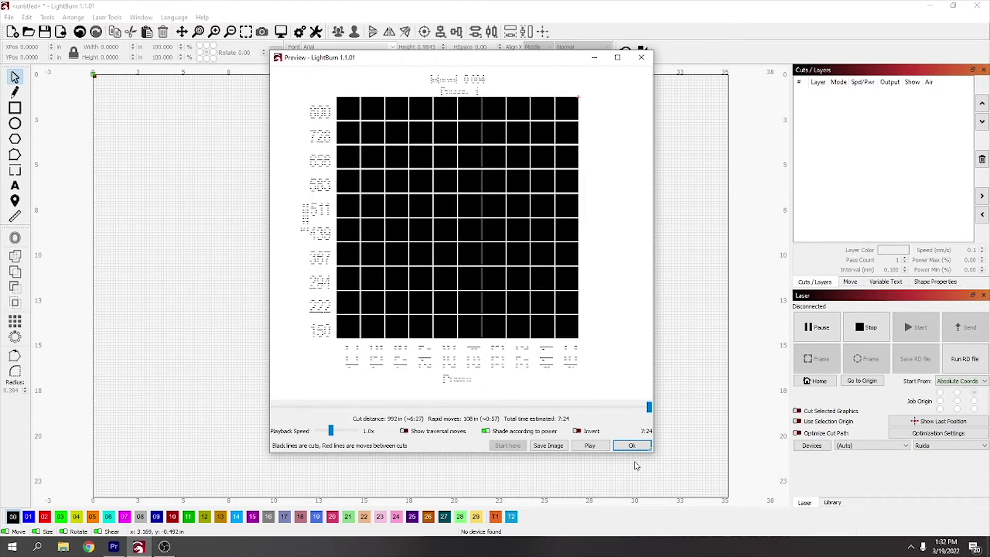
left_click(632, 445)
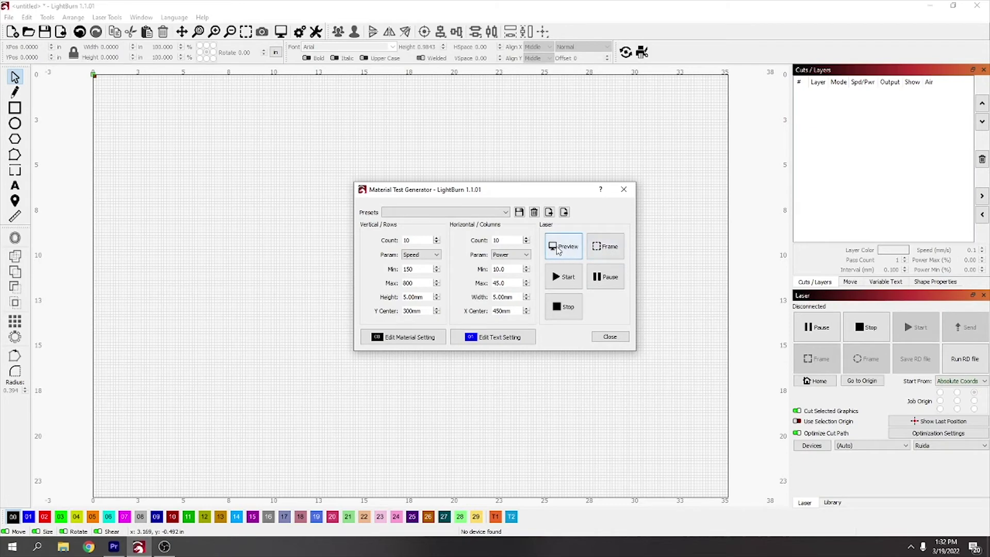
left_click(500, 339)
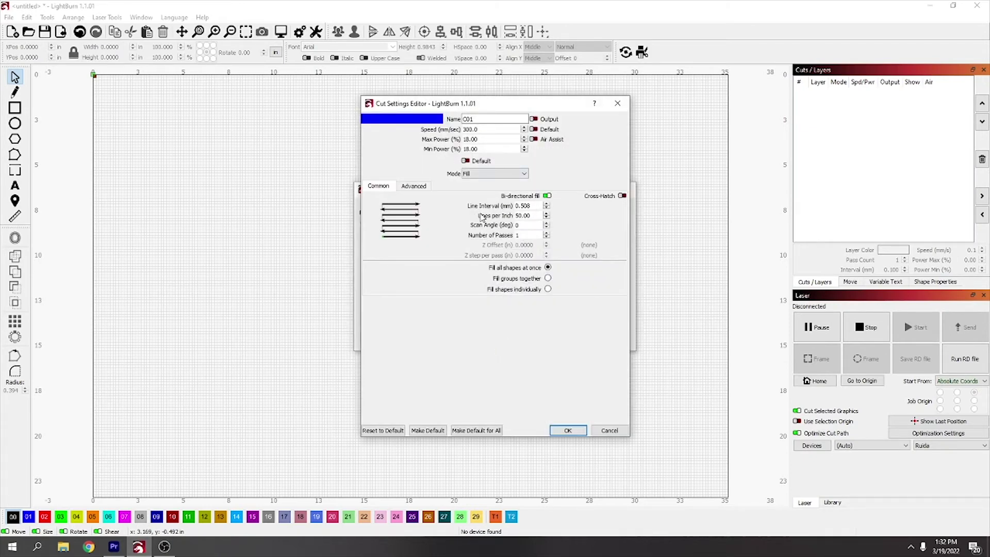
Set the label text fill to 254 lines per inch and preview the grid (8:08 estimate).
left_click_drag(534, 215, 497, 220)
type("254")
left_click(568, 430)
left_click(560, 249)
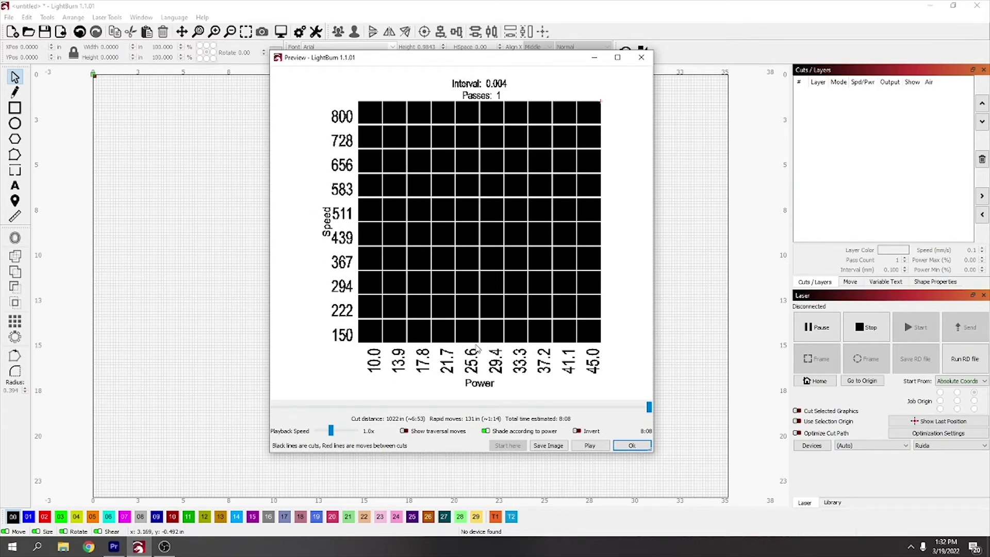
left_click(648, 60)
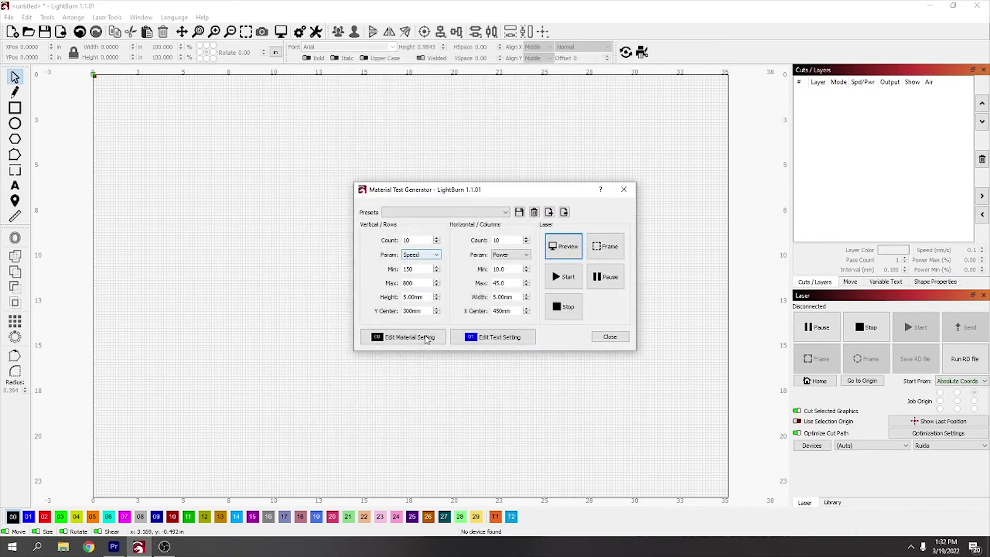
left_click(407, 338)
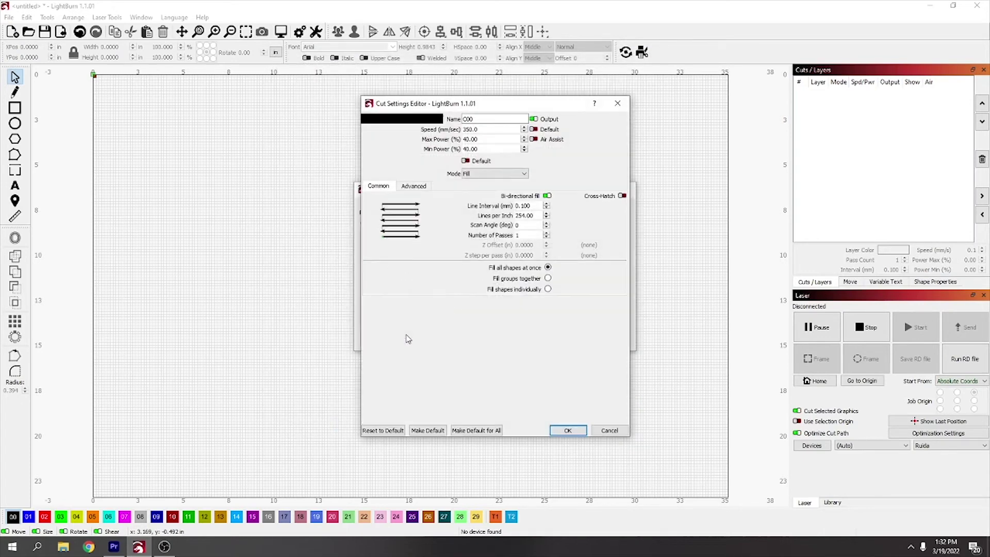
left_click(499, 174)
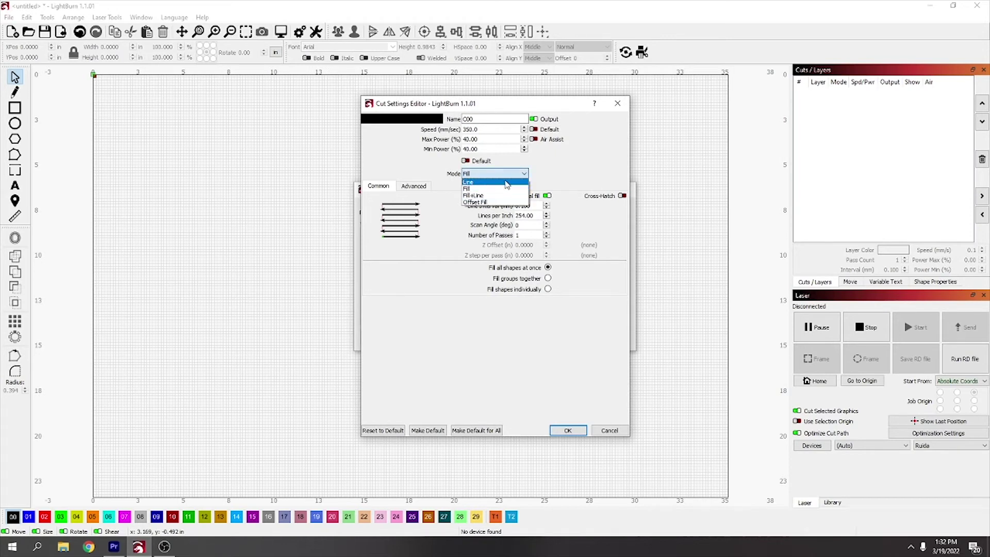
left_click(582, 166)
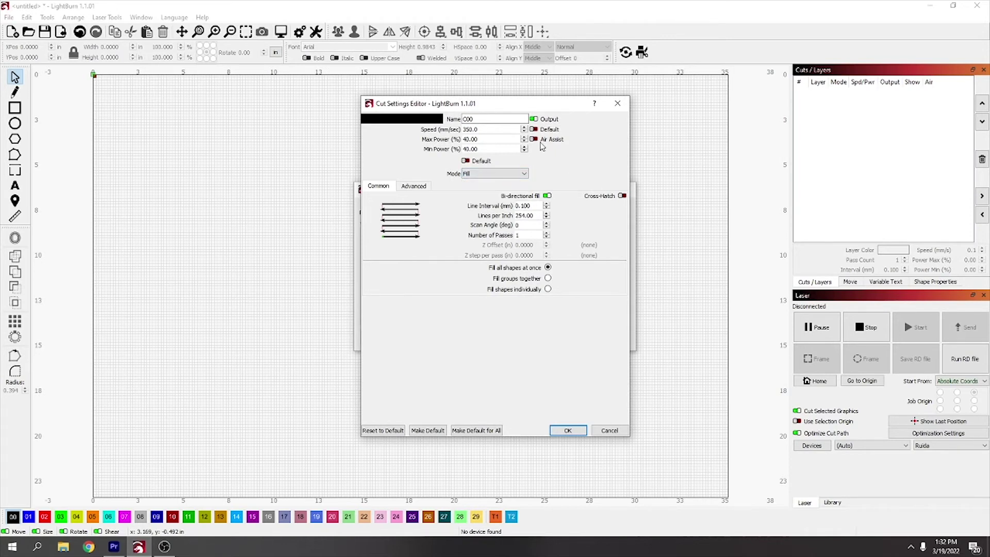
left_click(568, 430)
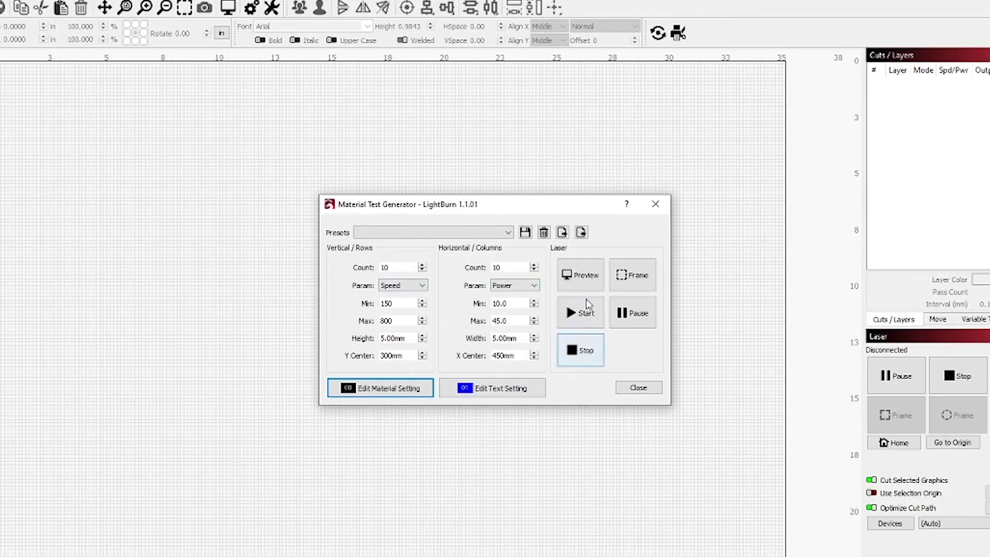
left_click(582, 278)
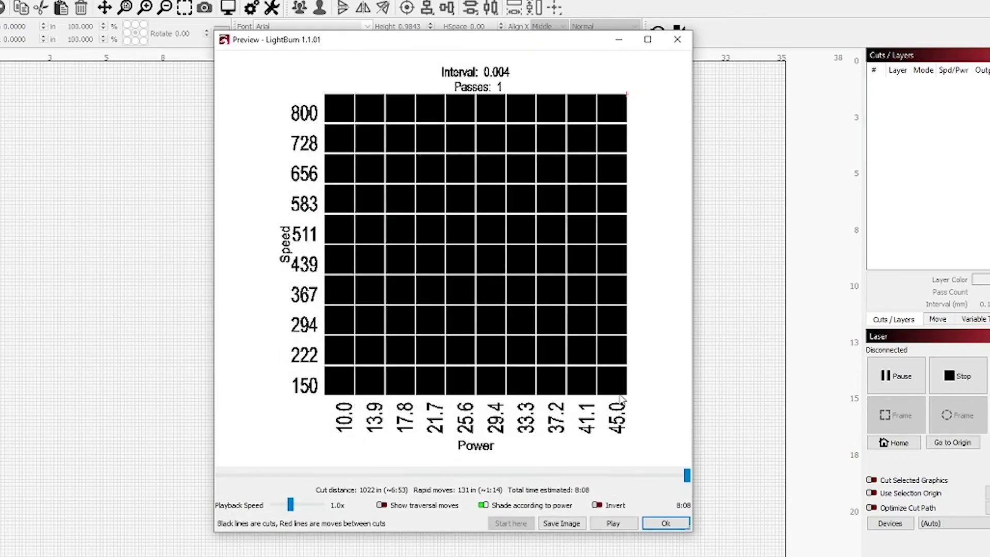
left_click(678, 40)
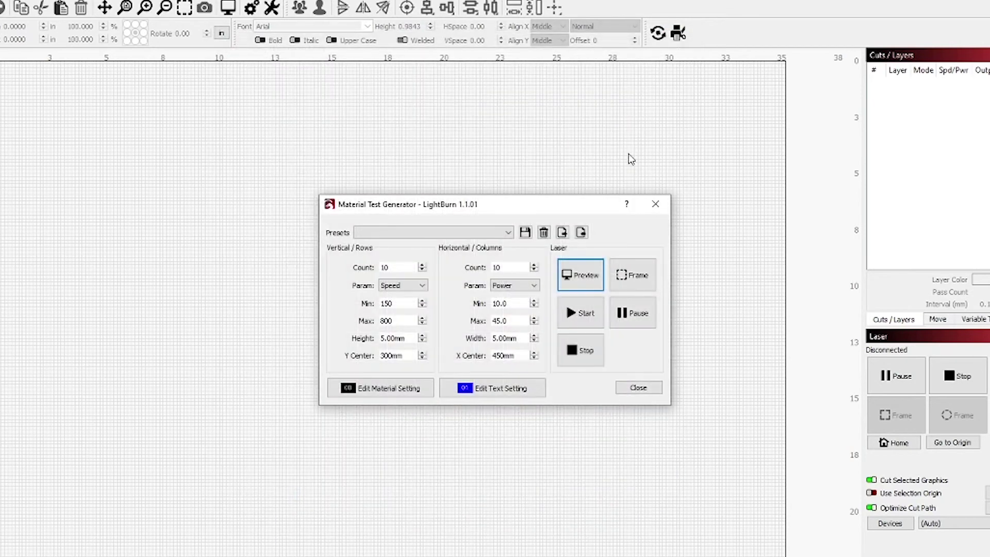
left_click(422, 271)
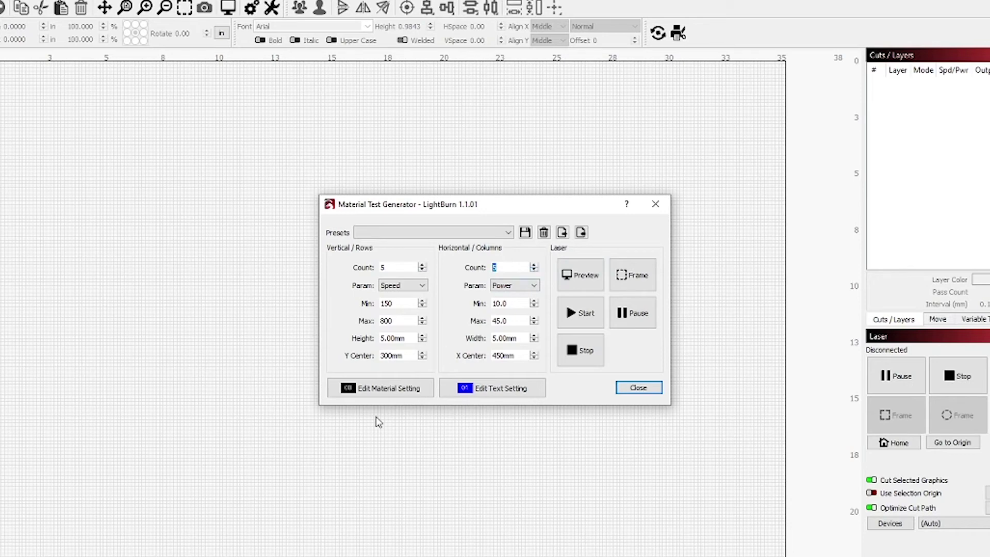
Leave the square material settings unchanged and preview the 5×5 speed/power grid.
left_click(388, 394)
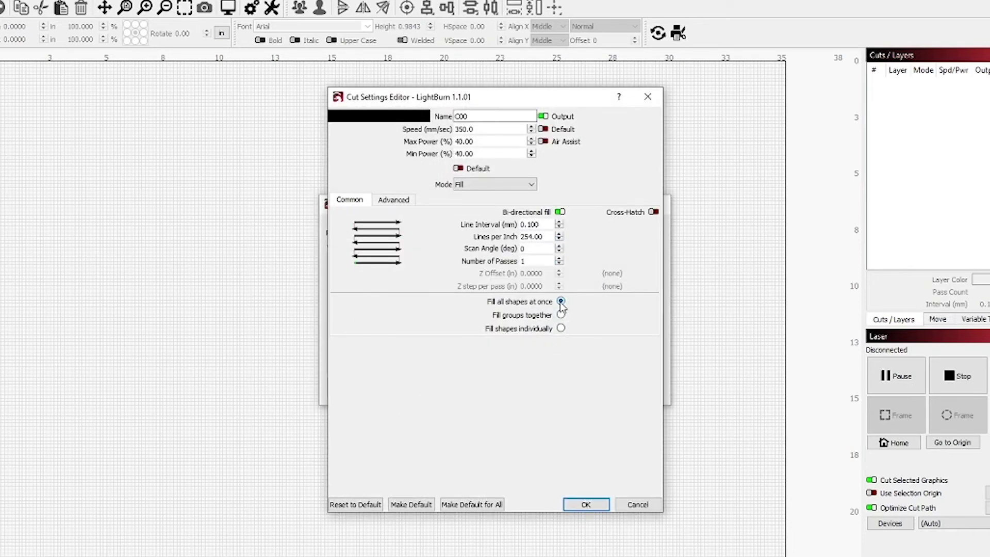
left_click(648, 97)
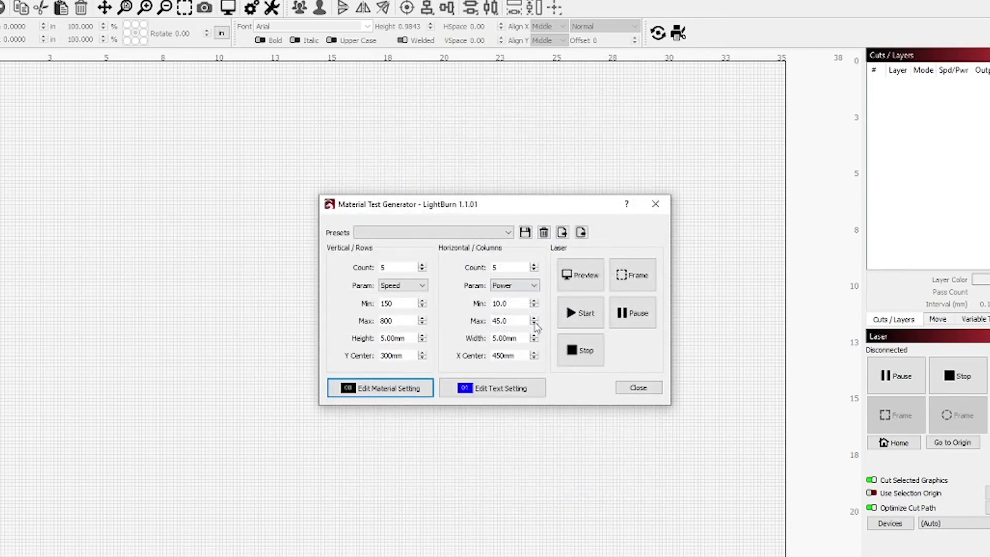
left_click(591, 281)
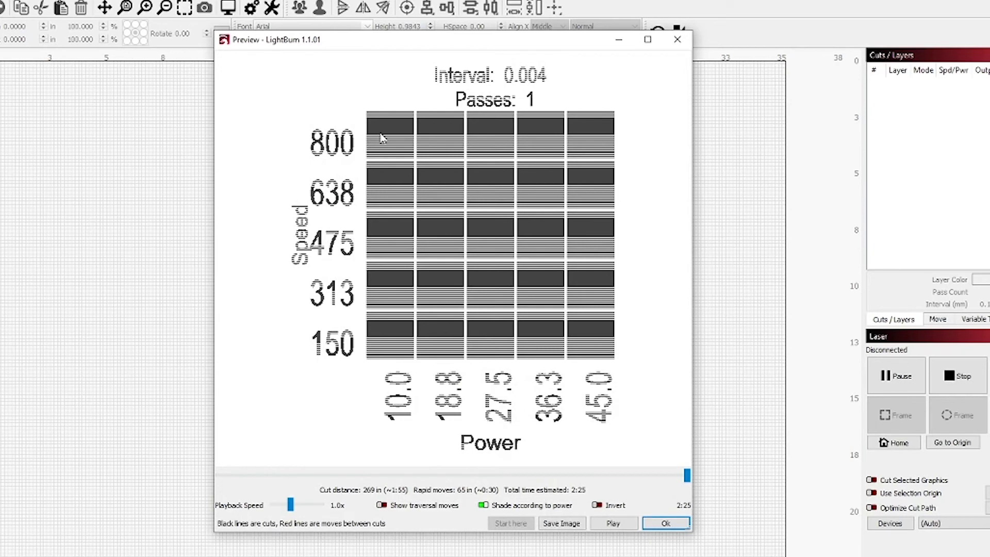
left_click(677, 39)
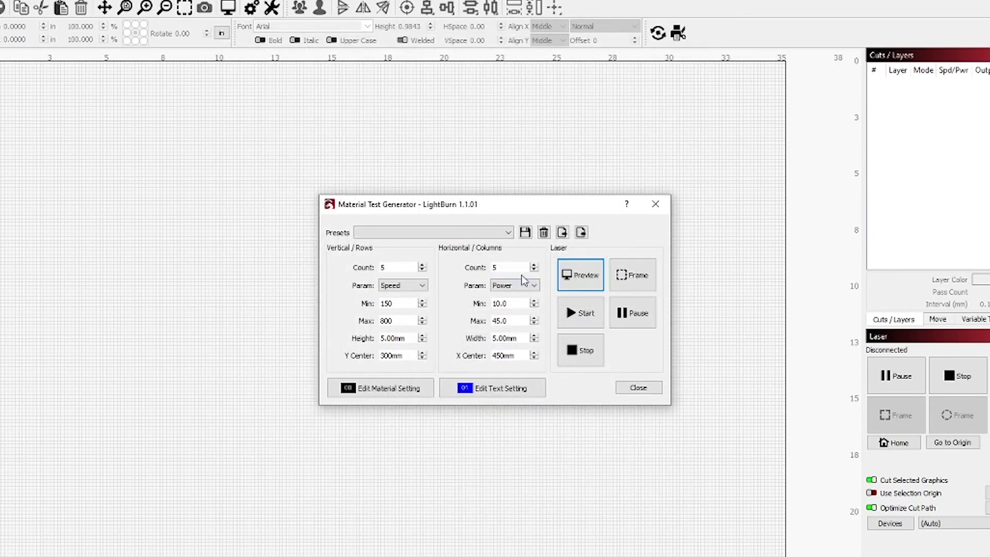